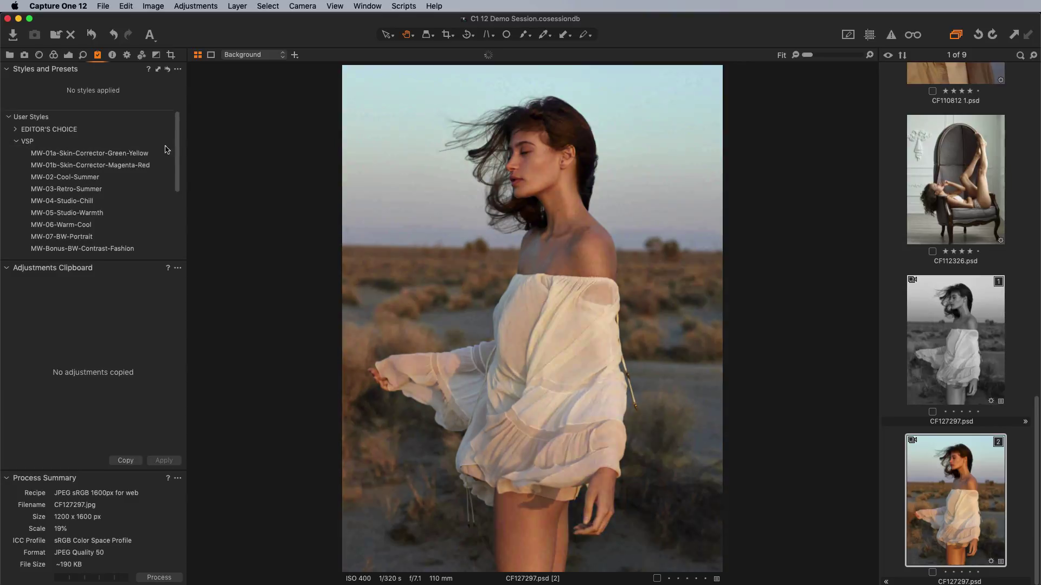
{"action": "scroll", "coordinate": [986, 195], "scroll_direction": "up", "scroll_amount": 3}
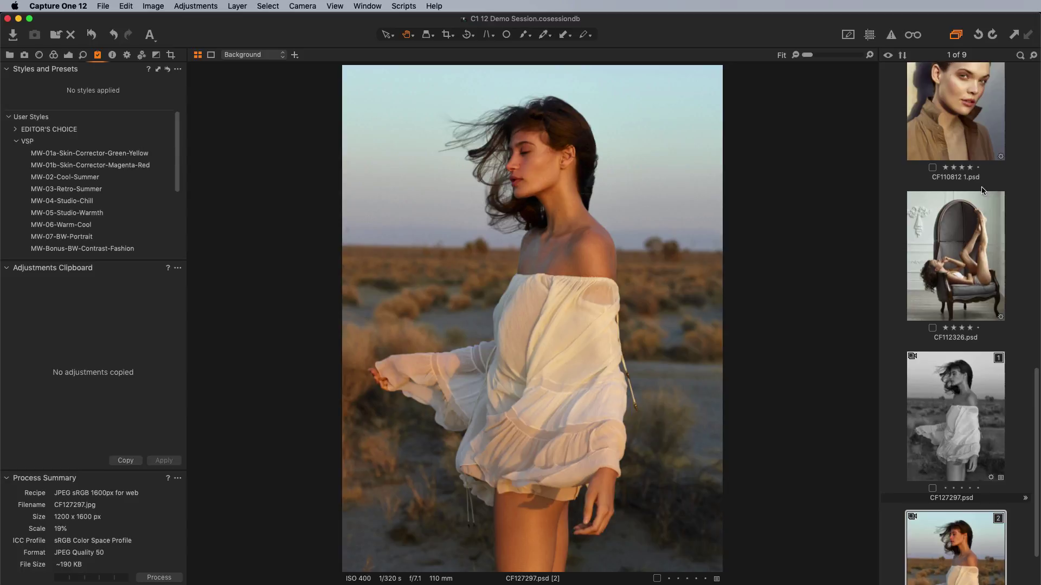
{"action": "left_click", "coordinate": [99, 190]}
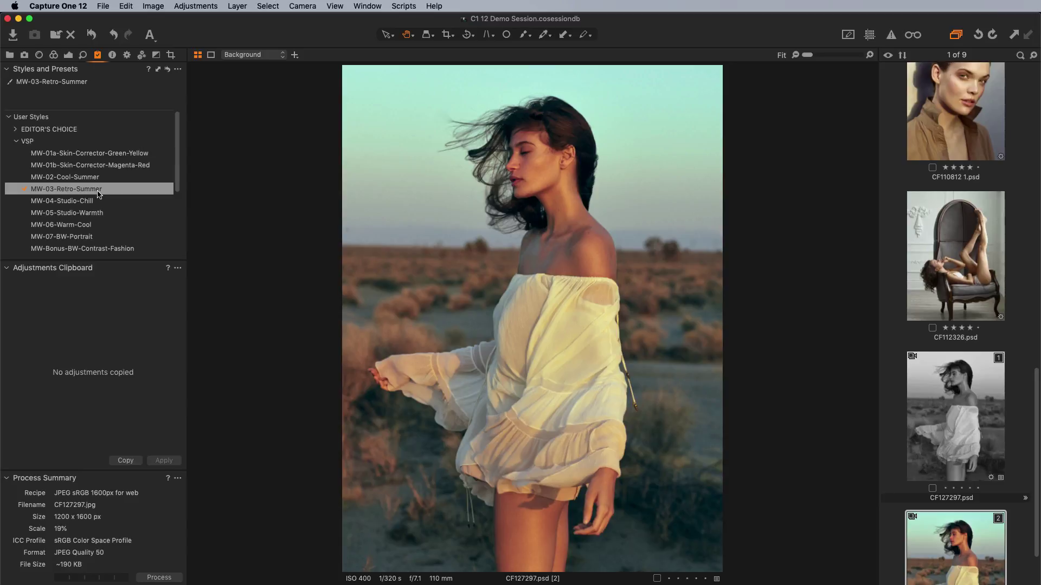
{"action": "left_click", "coordinate": [24, 189]}
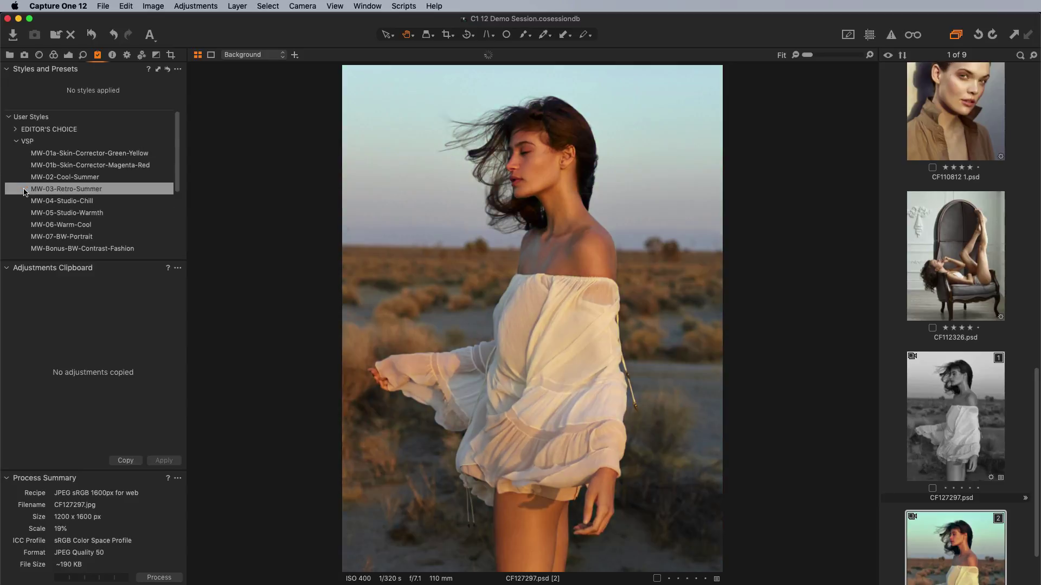
Apply the MW-03-Retro-Summer style to a new layer on the desert dress photo and set that layer's opacity to 61%
{"action": "right_click", "coordinate": [67, 192]}
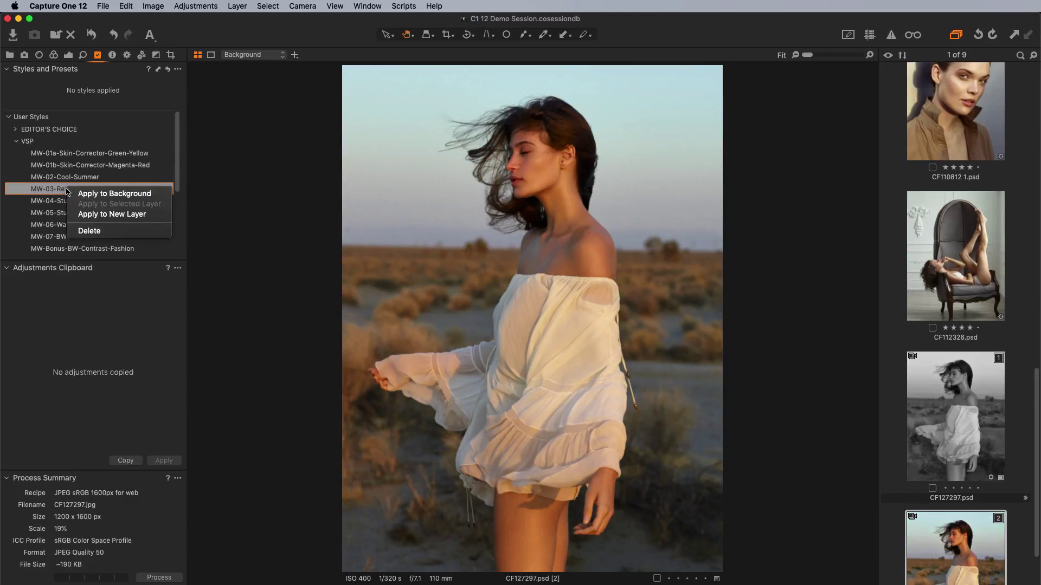
{"action": "left_click", "coordinate": [118, 217]}
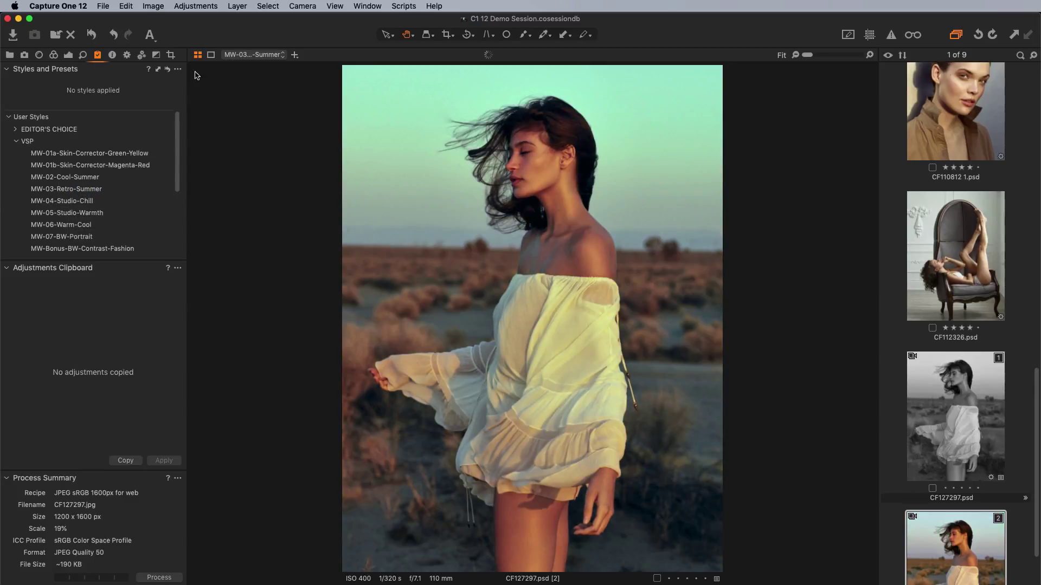
{"action": "left_click", "coordinate": [68, 55]}
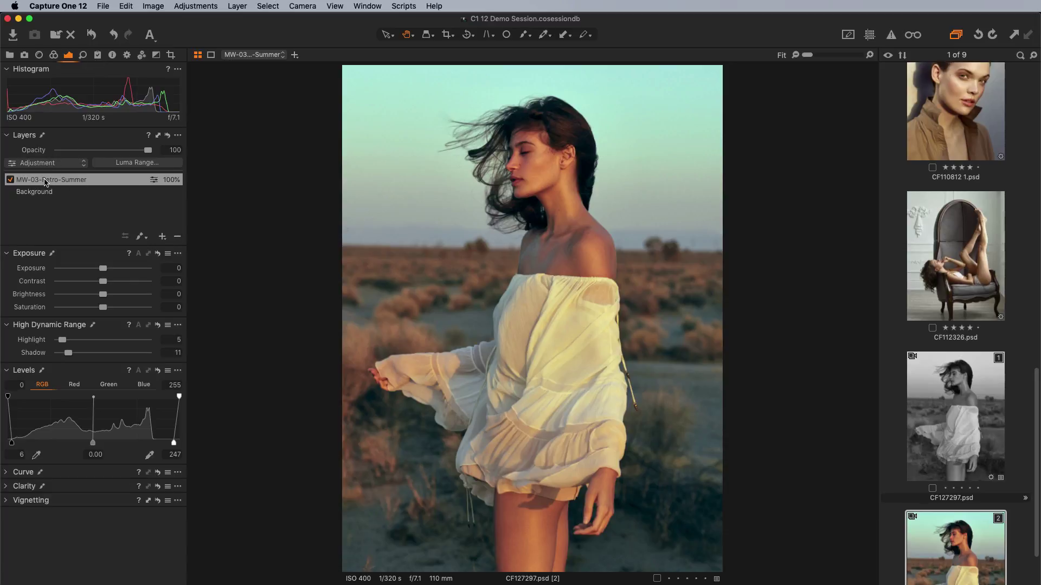
{"action": "left_click_drag", "start_coordinate": [149, 152], "coordinate": [115, 156]}
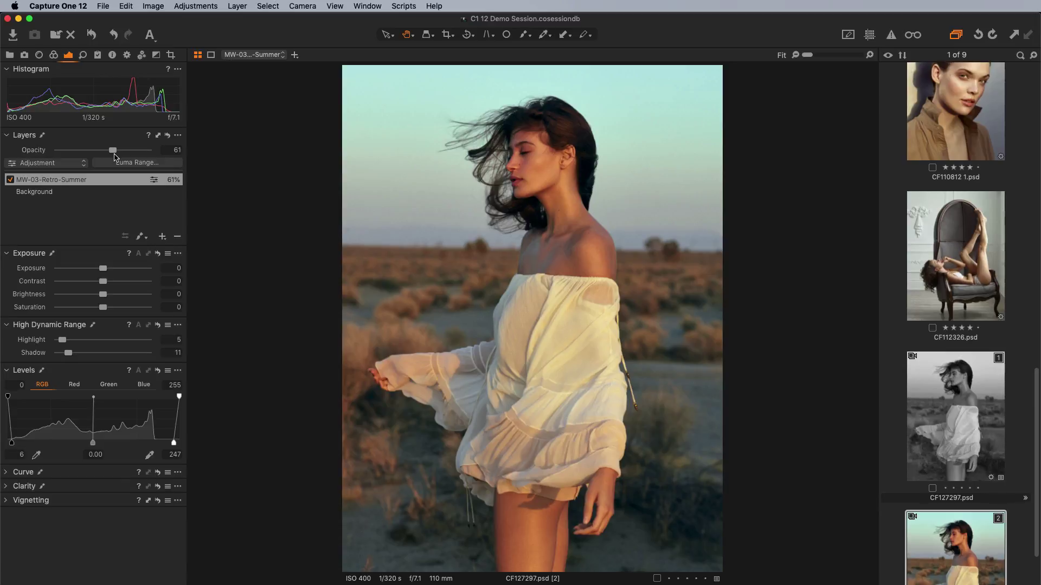
Compare the desert dress photo with the MW-03-Retro-Summer layer turned off and on
{"action": "left_click", "coordinate": [98, 56]}
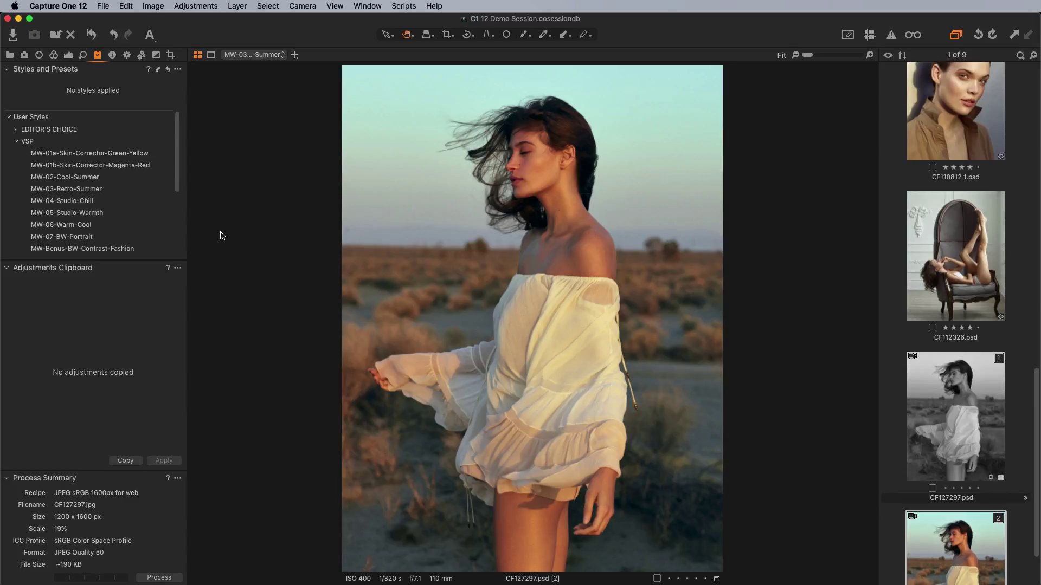
{"action": "left_click", "coordinate": [68, 55]}
{"action": "left_click", "coordinate": [11, 179]}
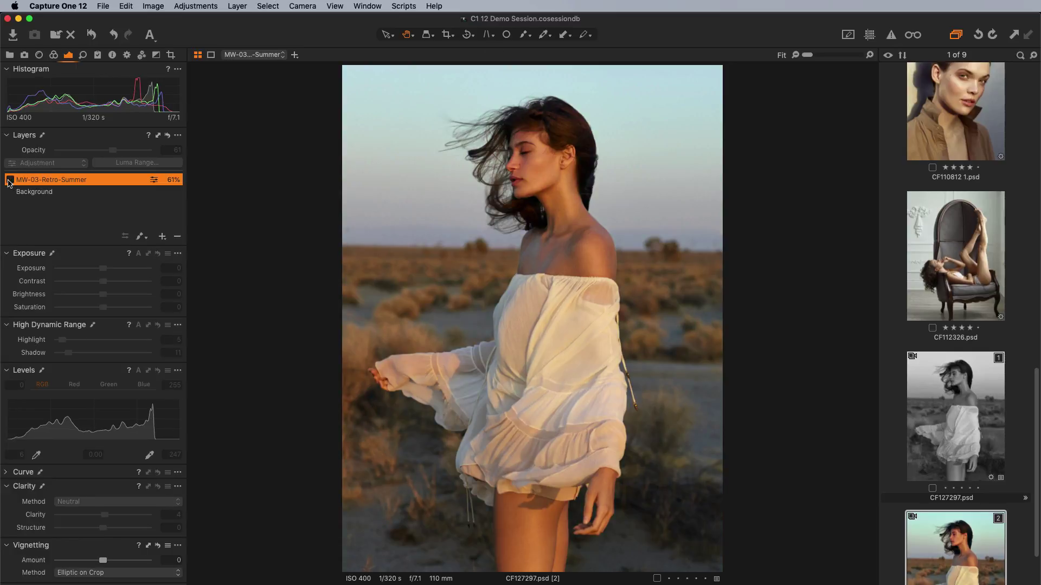
{"action": "left_click", "coordinate": [11, 179]}
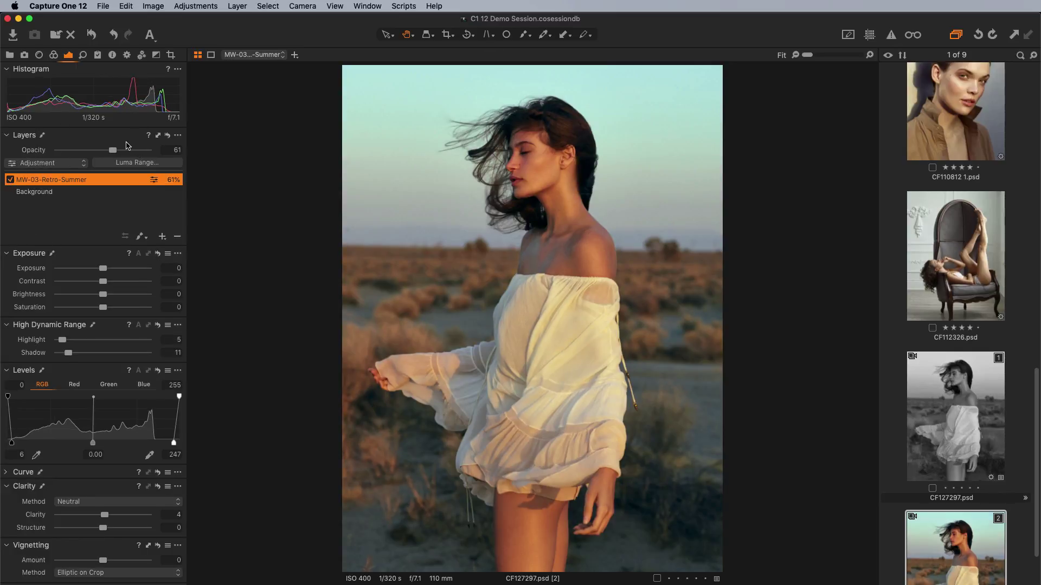
Show CF109933.psd and CF073178.psd side by side, with CF073178.psd as the active photo
{"action": "left_click", "coordinate": [97, 55]}
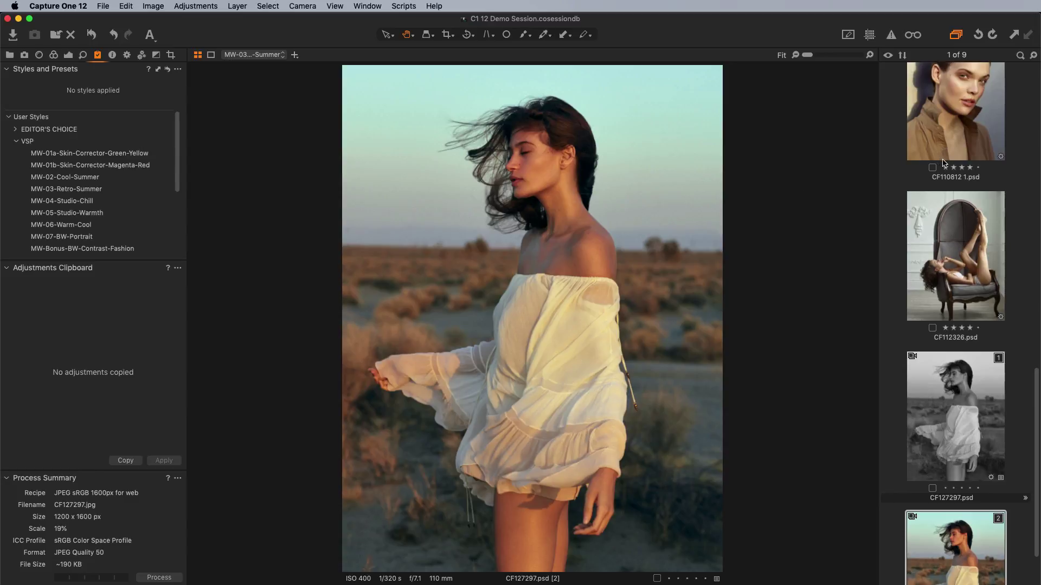
{"action": "scroll", "coordinate": [943, 163], "scroll_direction": "up", "scroll_amount": 5}
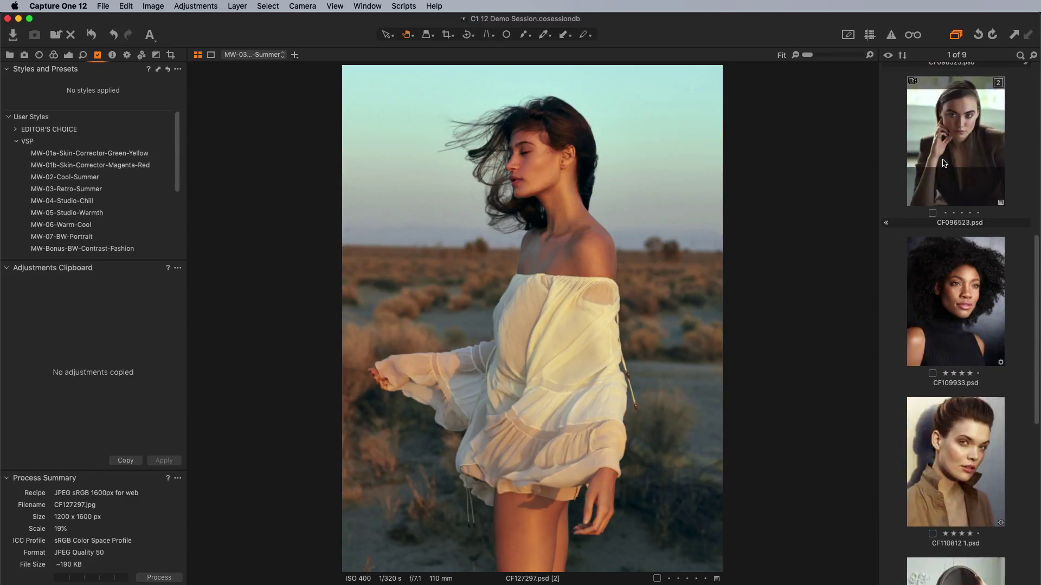
{"action": "left_click", "coordinate": [917, 344]}
{"action": "scroll", "coordinate": [954, 283], "scroll_direction": "up", "scroll_amount": 5}
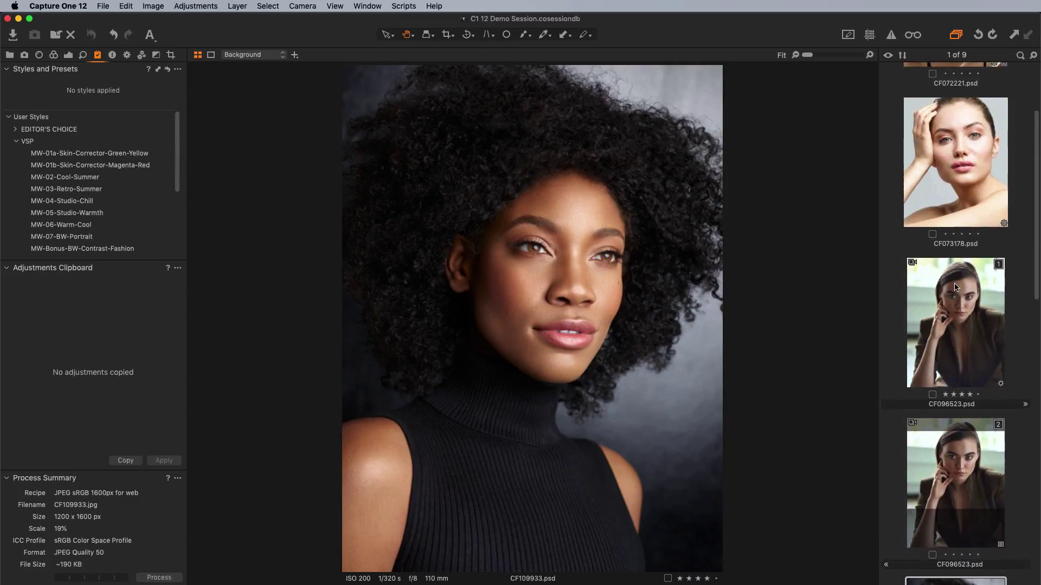
{"action": "scroll", "coordinate": [955, 287], "scroll_direction": "up", "scroll_amount": 2}
{"action": "left_click", "coordinate": [955, 195], "text": "super"}
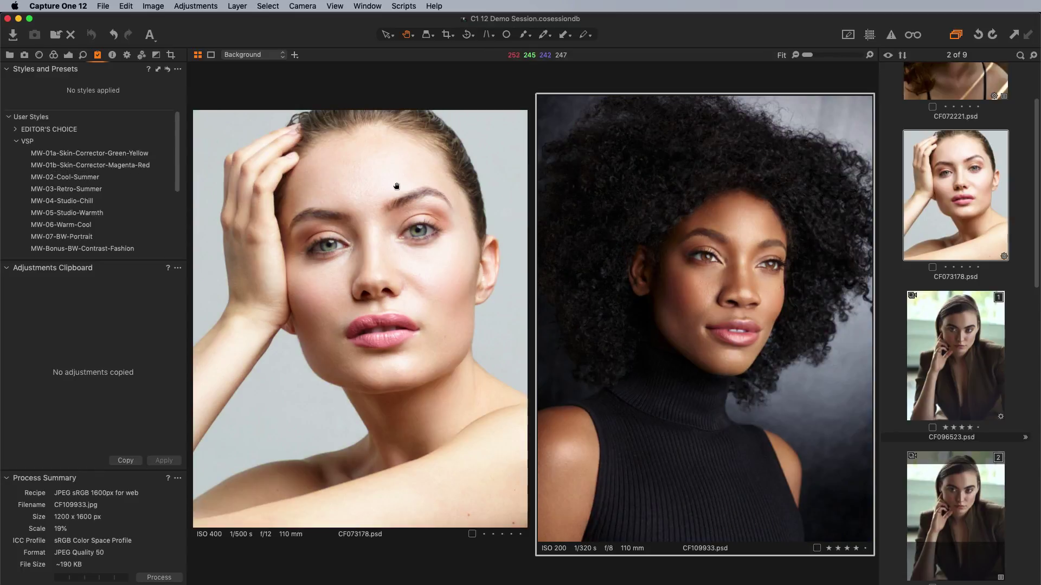
{"action": "key", "text": "v"}
{"action": "left_click", "coordinate": [496, 247]}
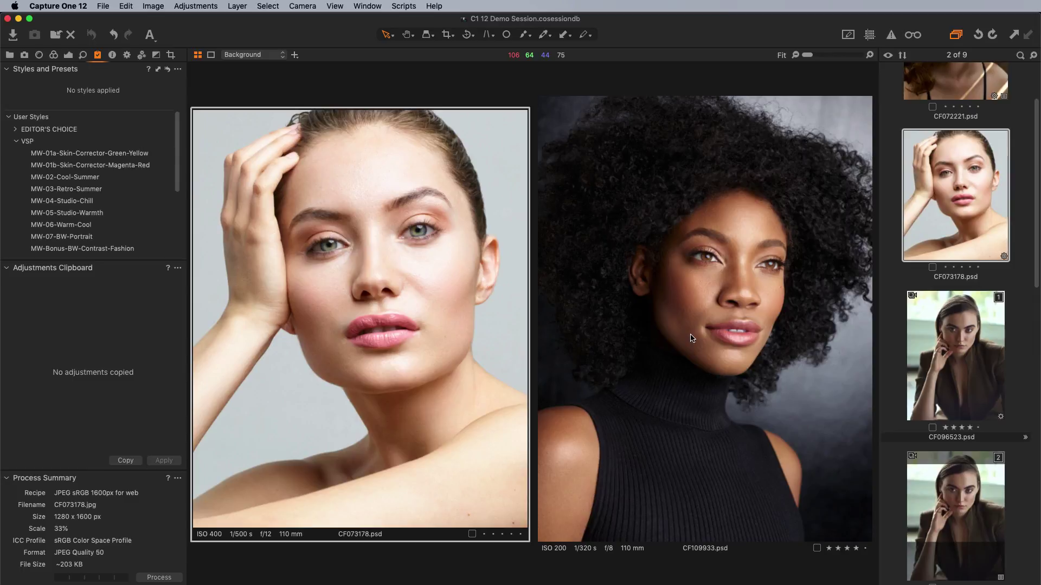
{"action": "left_click", "coordinate": [143, 154]}
{"action": "left_click", "coordinate": [133, 153]}
{"action": "right_click", "coordinate": [132, 154]}
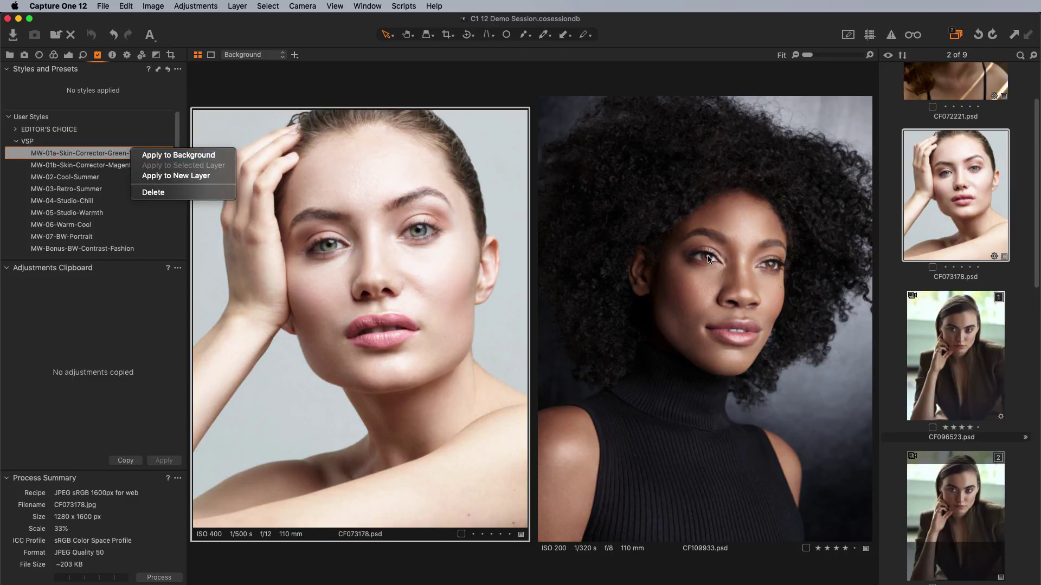
{"action": "key", "text": "Escape"}
Deselect CF109933.psd and apply the MW-01a-Skin-Corrector-Green-Yellow style to CF073178.psd on a new layer
{"action": "scroll", "coordinate": [973, 309], "scroll_direction": "up", "scroll_amount": 2}
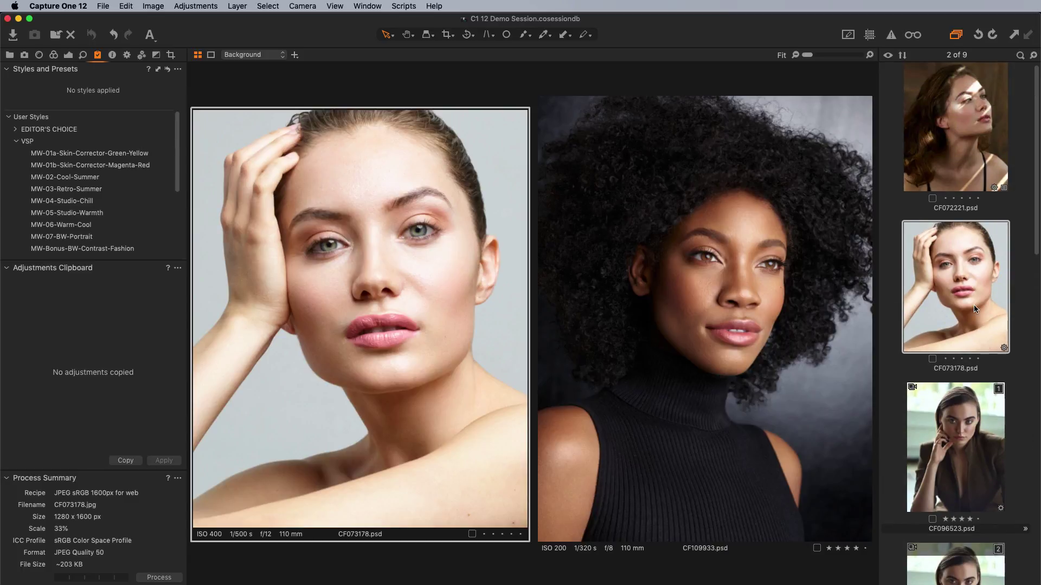
{"action": "scroll", "coordinate": [974, 305], "scroll_direction": "down", "scroll_amount": 5}
{"action": "left_click", "coordinate": [817, 255], "text": "super"}
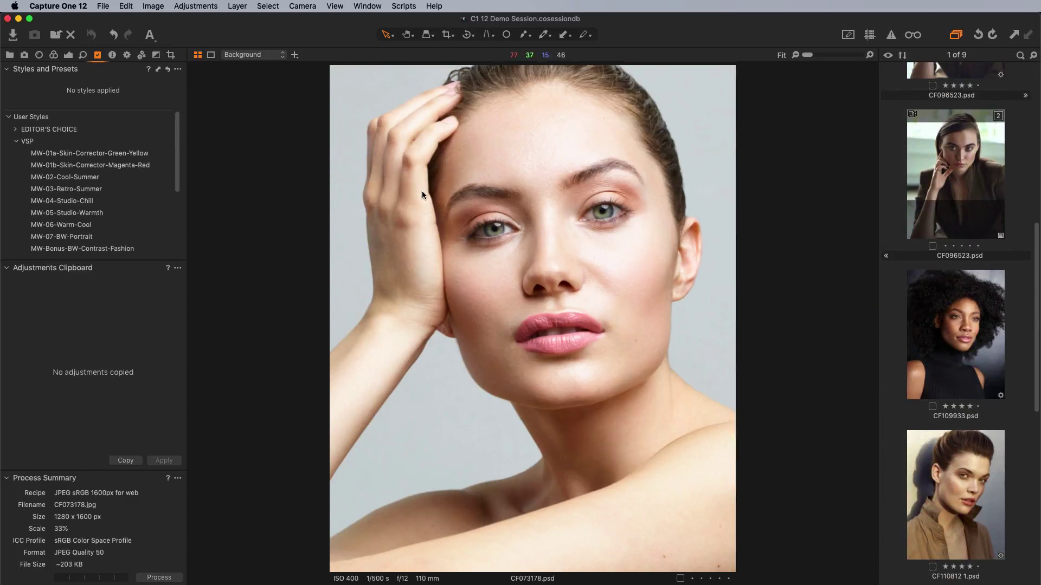
{"action": "right_click", "coordinate": [115, 156]}
{"action": "left_click", "coordinate": [158, 178]}
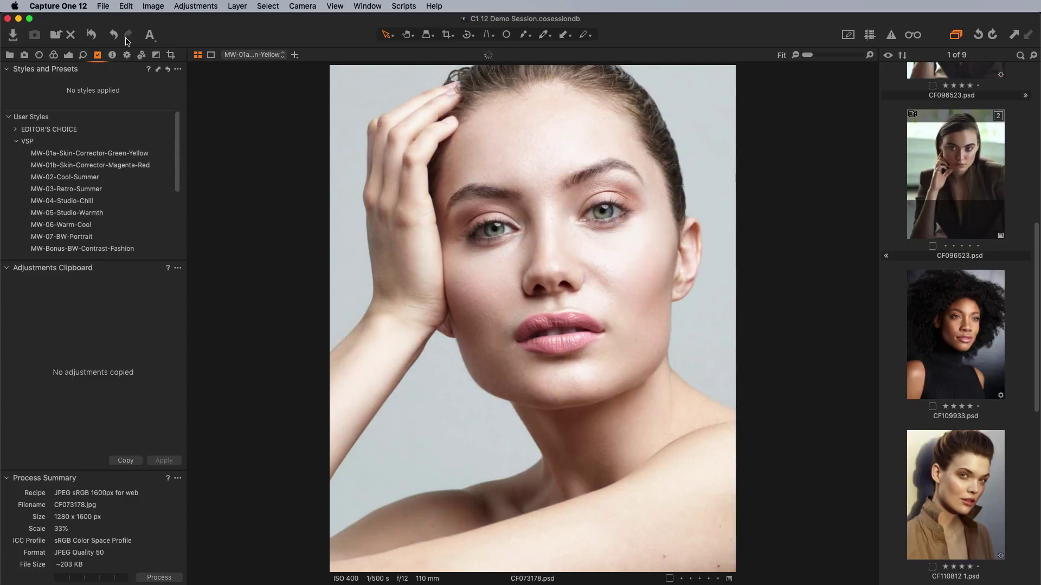
Set the opacity of the MW-01a-Skin-Corrector-Green-Yellow layer to 65% and check its effect by toggling the layer
{"action": "left_click", "coordinate": [68, 55]}
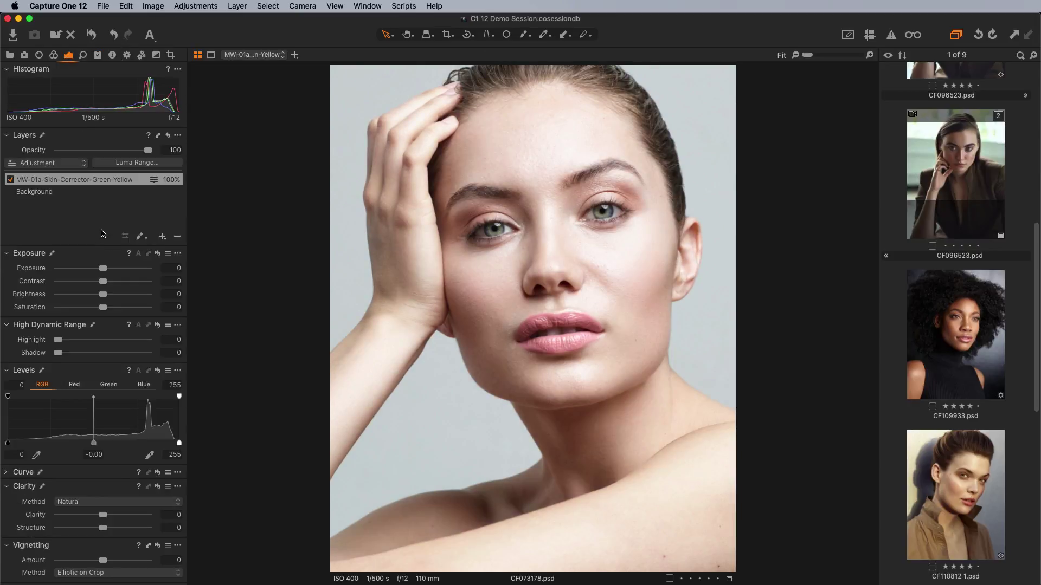
{"action": "left_click_drag", "start_coordinate": [148, 151], "coordinate": [102, 159]}
{"action": "left_click_drag", "start_coordinate": [103, 151], "coordinate": [112, 154]}
{"action": "left_click_drag", "start_coordinate": [112, 154], "coordinate": [116, 152]}
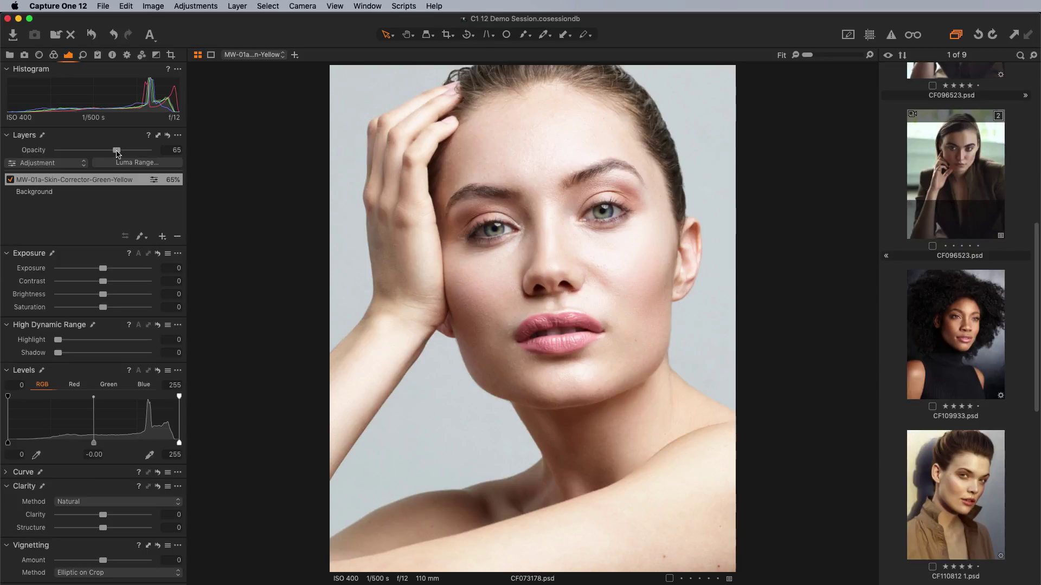
{"action": "left_click", "coordinate": [9, 183]}
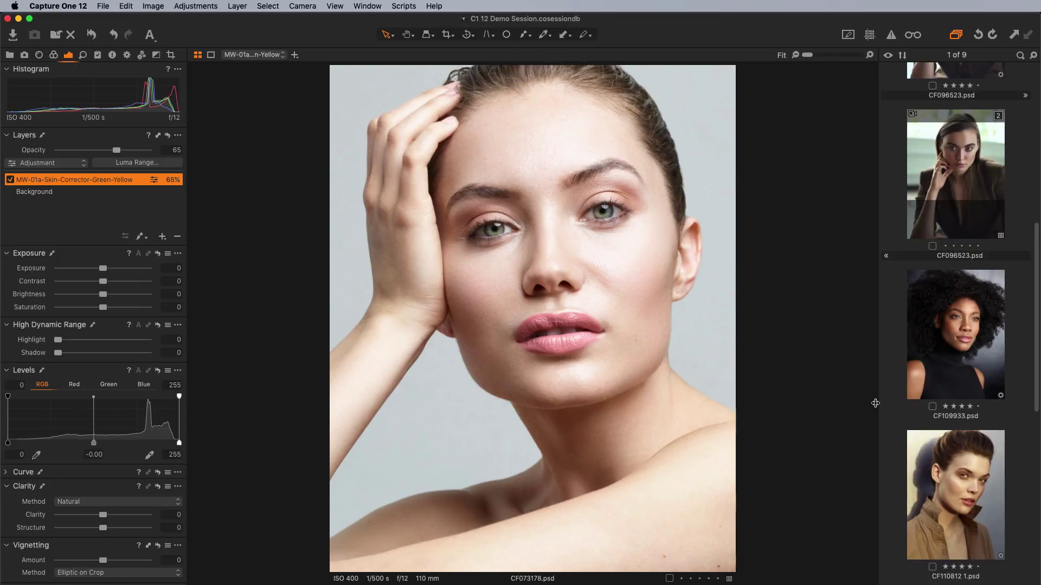
Apply the MW-01b-Skin-Corrector-Magenta-Red style to CF109933.psd on a new layer
{"action": "left_click", "coordinate": [963, 313]}
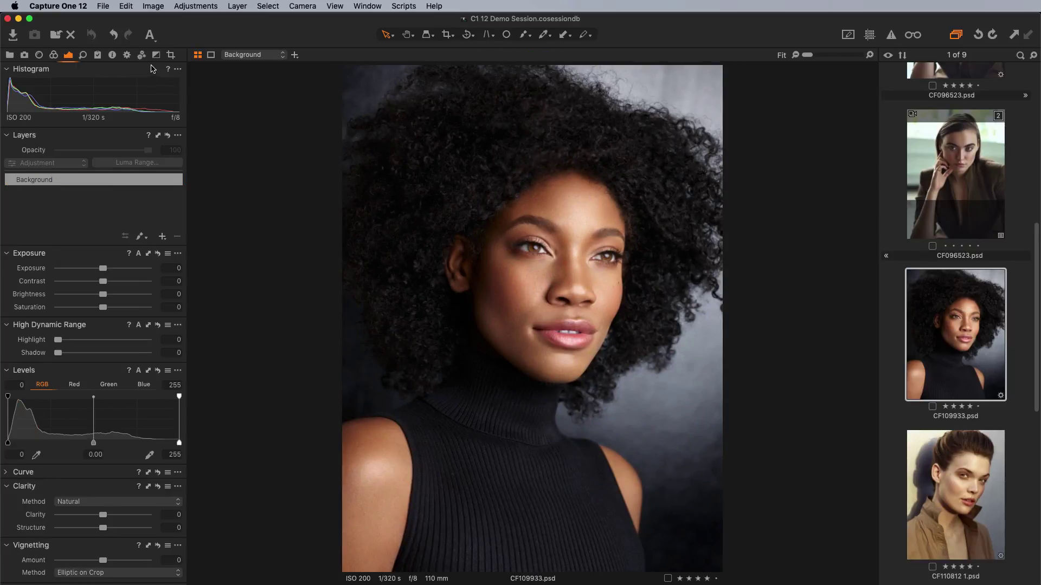
{"action": "left_click", "coordinate": [97, 55]}
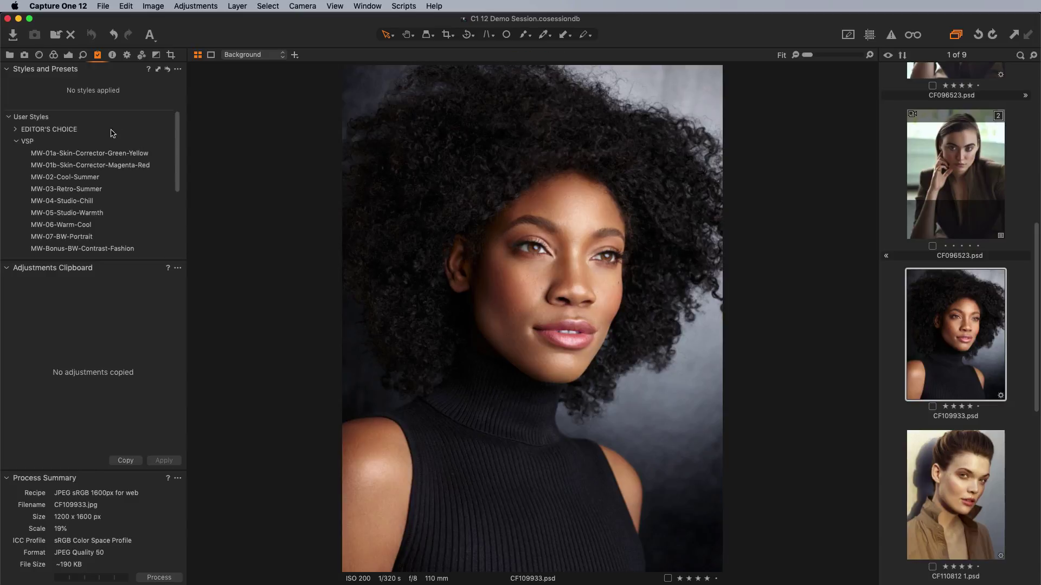
{"action": "left_click", "coordinate": [118, 164]}
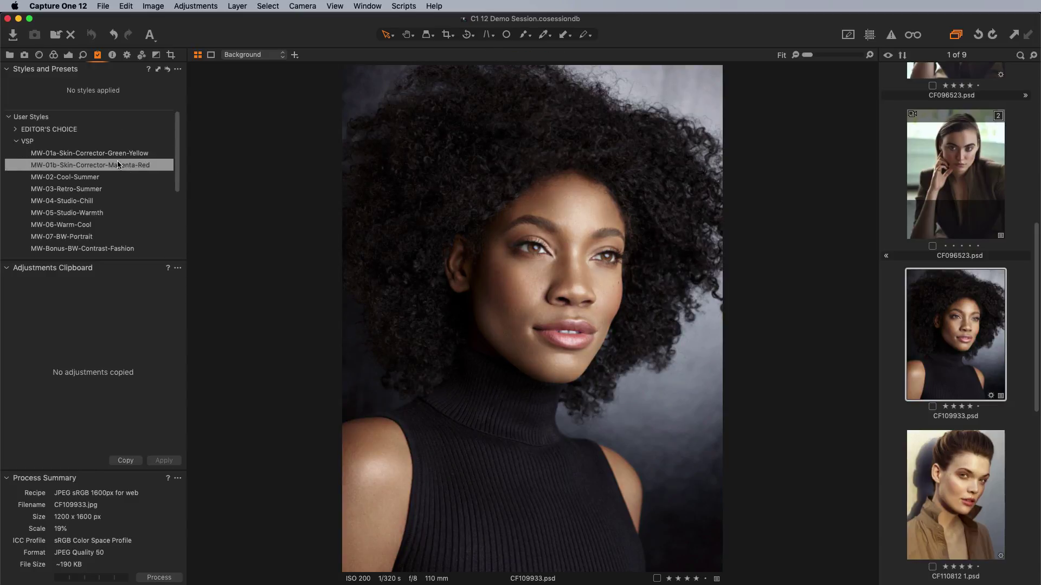
{"action": "right_click", "coordinate": [118, 165]}
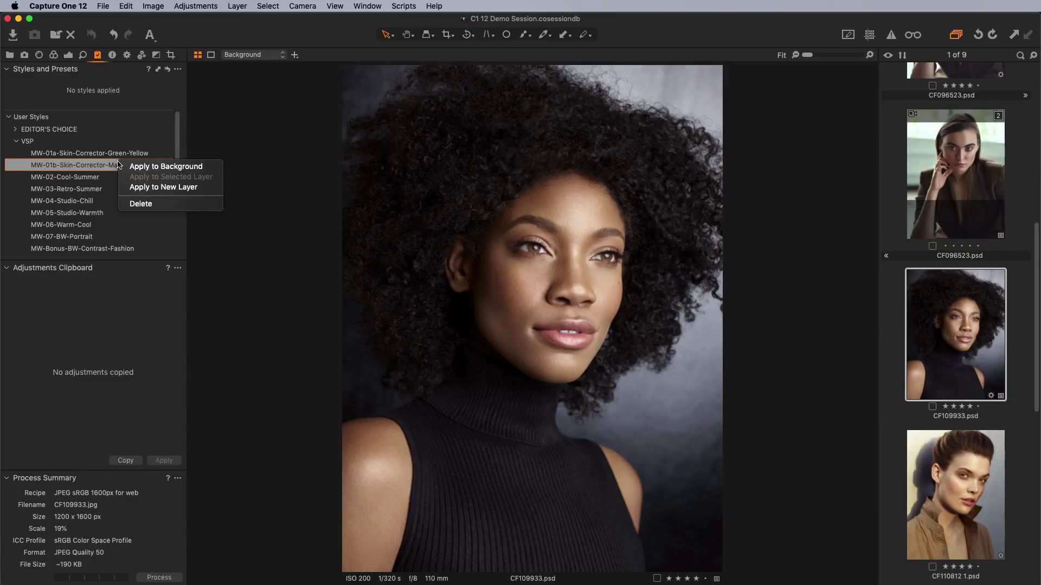
{"action": "left_click", "coordinate": [150, 188]}
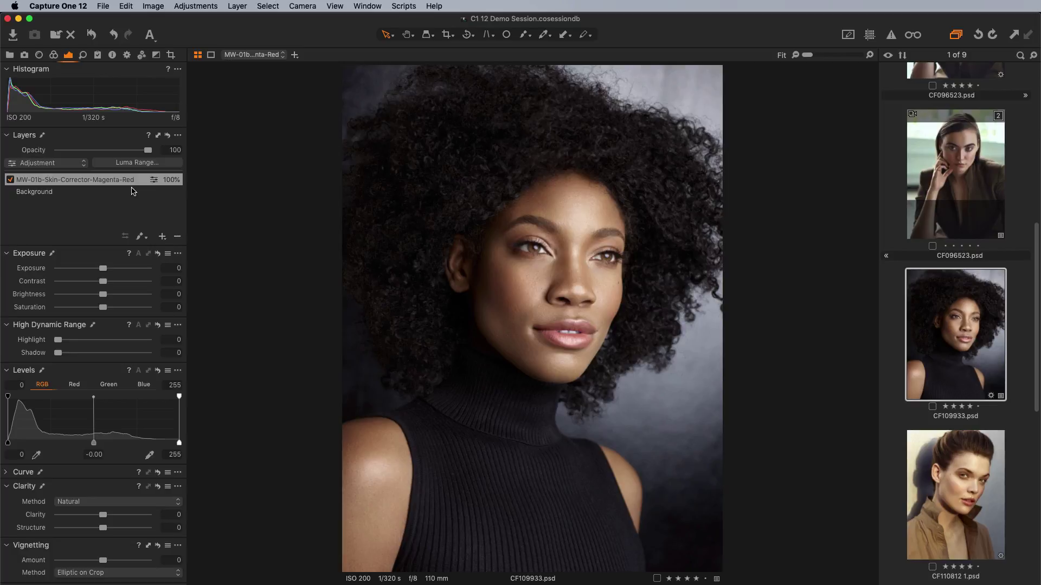
Check the mask coverage of the MW-01b-Skin-Corrector-Magenta-Red layer, hide the mask again and set the layer's opacity to 60%
{"action": "key", "text": "m"}
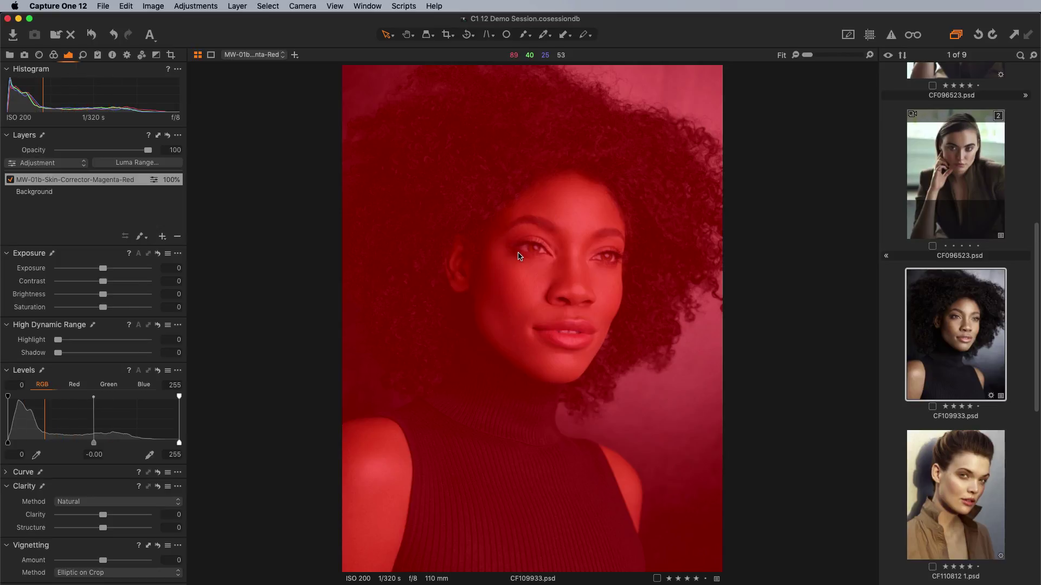
{"action": "key", "text": "m"}
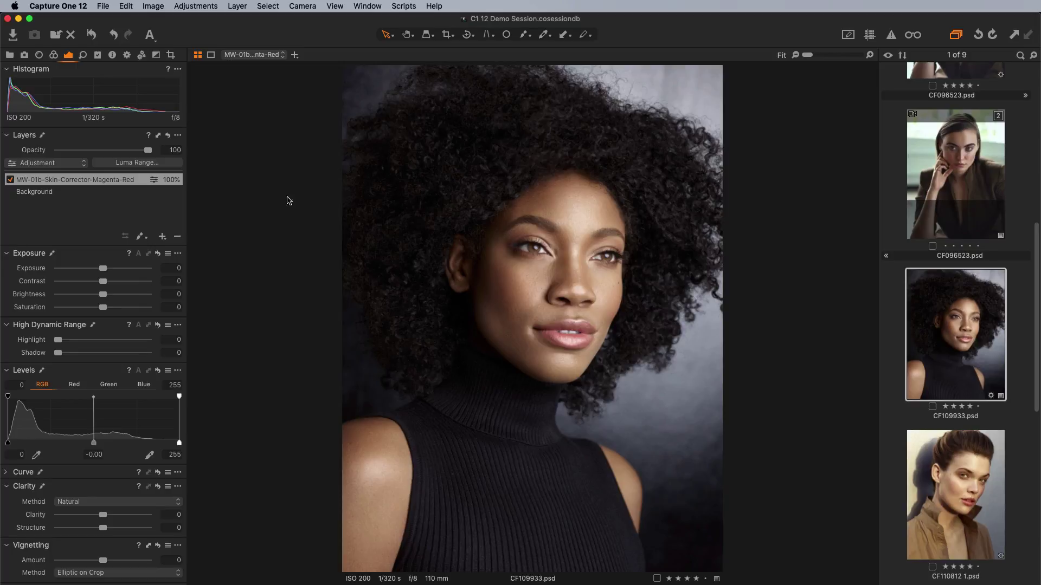
{"action": "left_click_drag", "start_coordinate": [149, 154], "coordinate": [115, 152]}
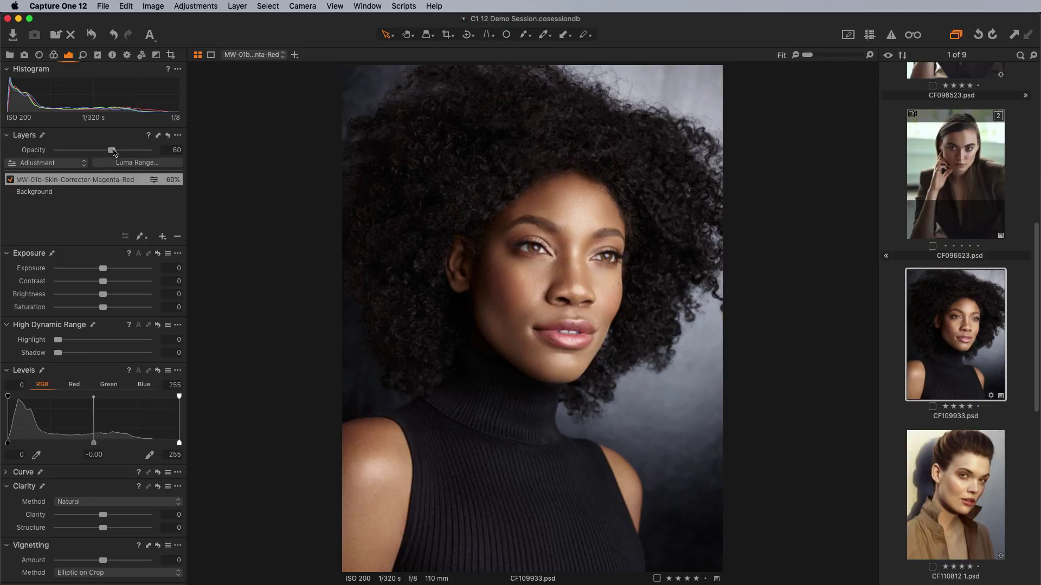
Compare CF109933.psd with the MW-01b-Skin-Corrector-Magenta-Red layer repeatedly turned off and on
{"action": "left_click", "coordinate": [10, 182]}
{"action": "left_click", "coordinate": [10, 182]}
{"action": "left_click", "coordinate": [9, 182]}
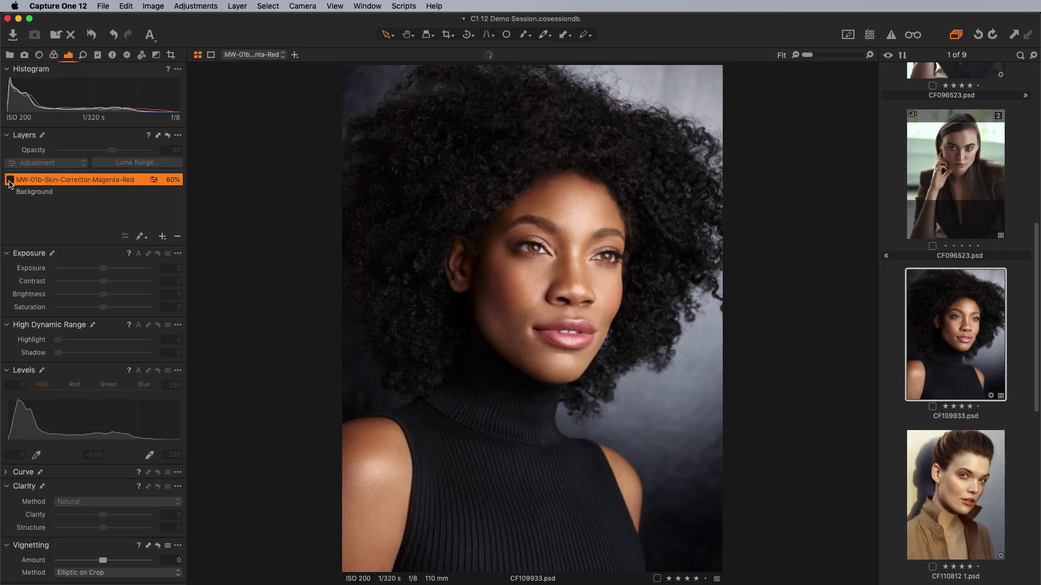
{"action": "left_click", "coordinate": [10, 182]}
{"action": "left_click", "coordinate": [10, 182]}
{"action": "left_click", "coordinate": [9, 182]}
{"action": "left_click", "coordinate": [10, 182]}
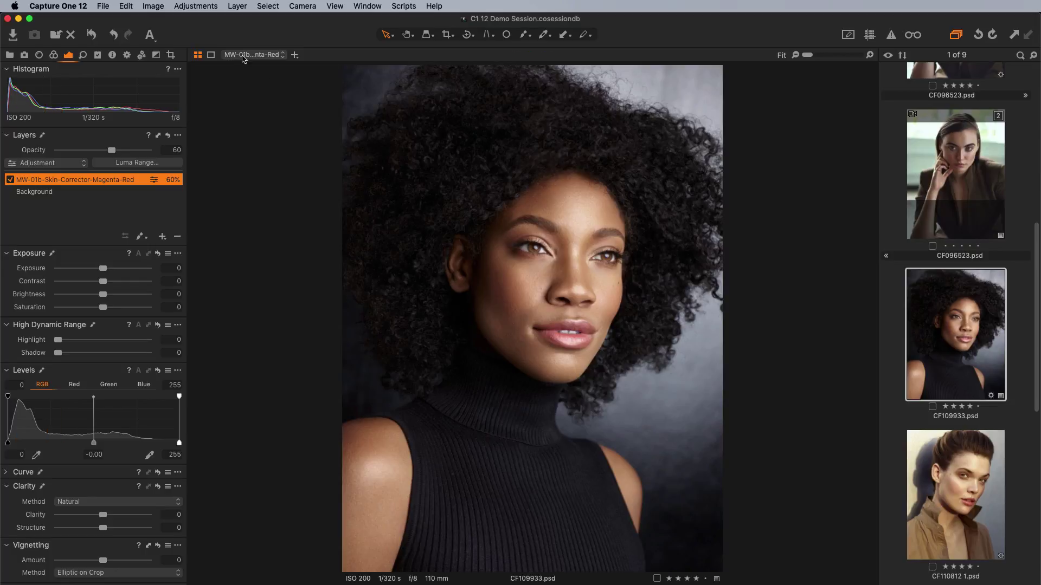
Apply the MW-07-BW-Portrait style to the background of CF110812 1.psd and open its Black & White settings
{"action": "left_click", "coordinate": [98, 55]}
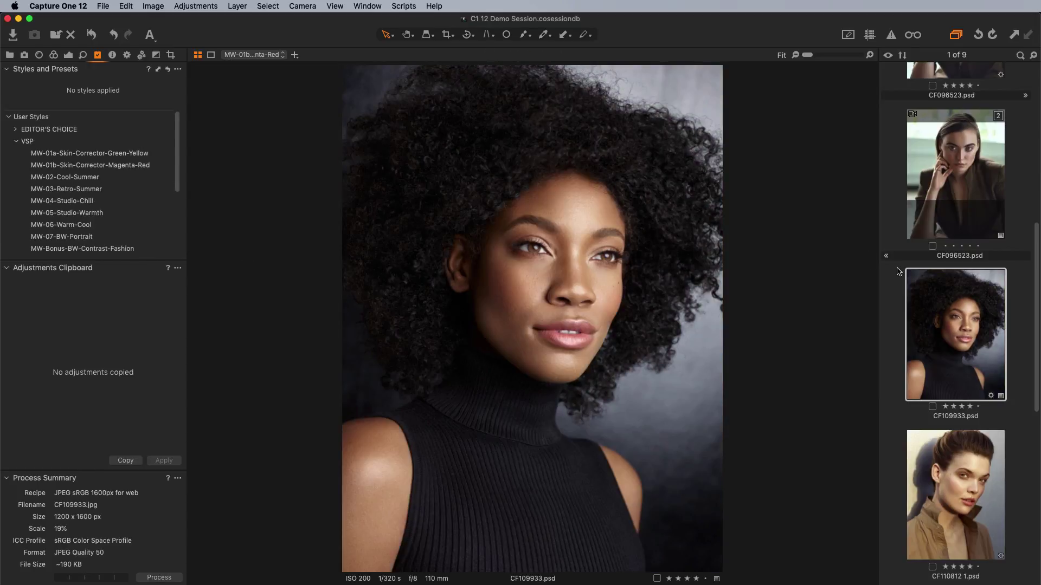
{"action": "scroll", "coordinate": [916, 318], "scroll_direction": "down", "scroll_amount": 3}
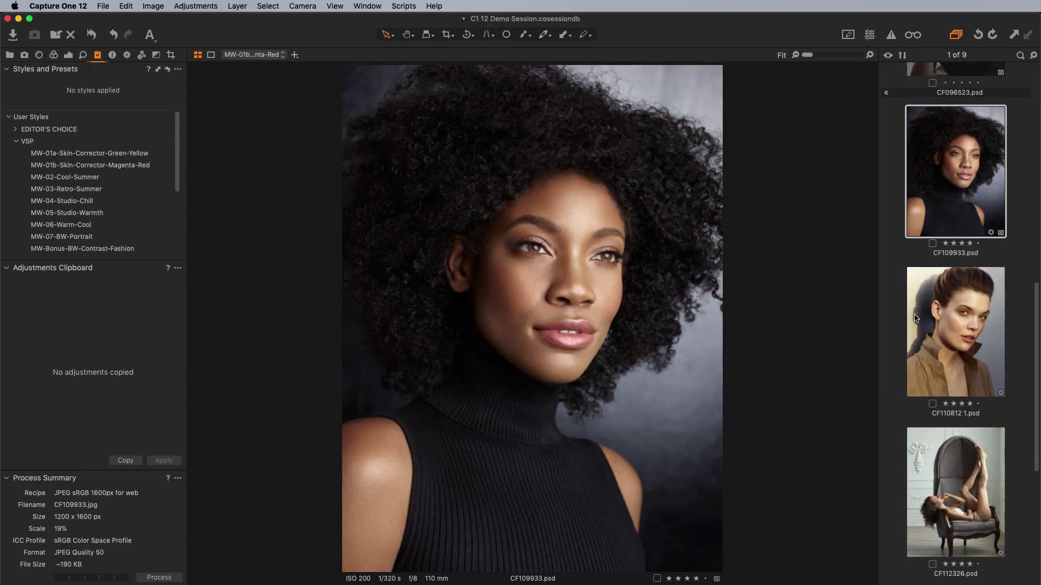
{"action": "left_click", "coordinate": [950, 341]}
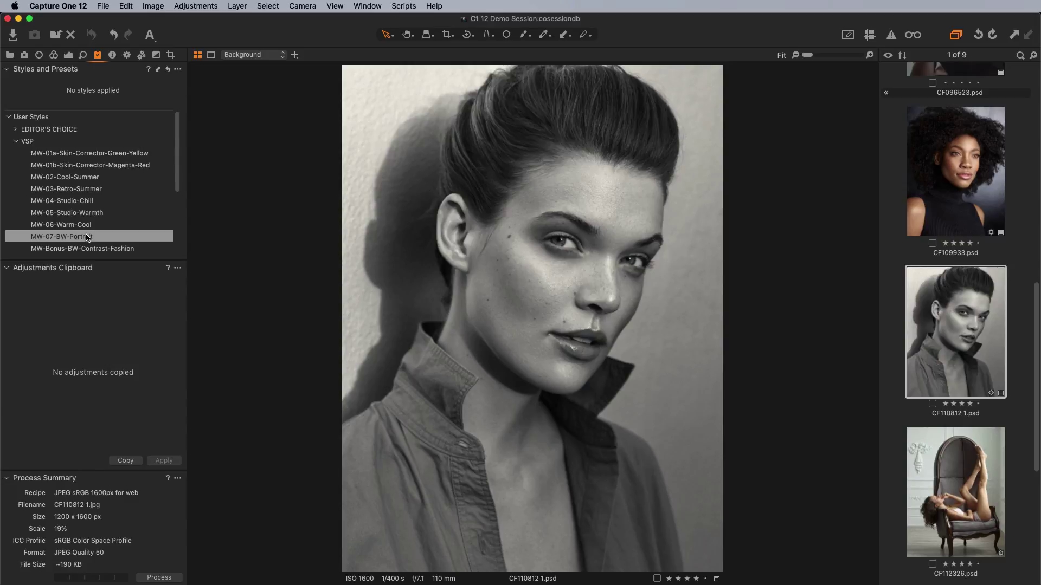
{"action": "left_click", "coordinate": [87, 237]}
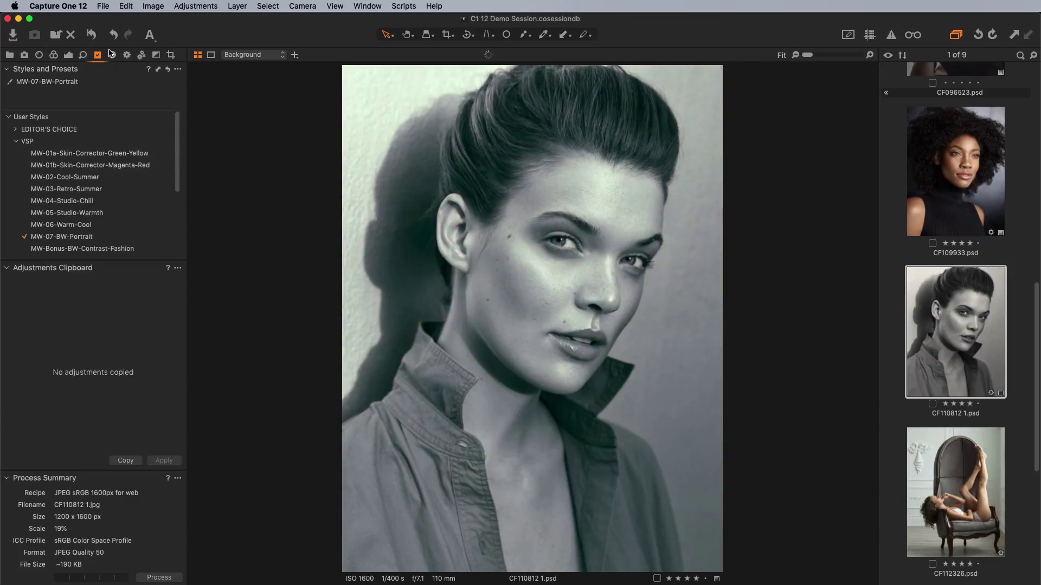
{"action": "left_click", "coordinate": [67, 54]}
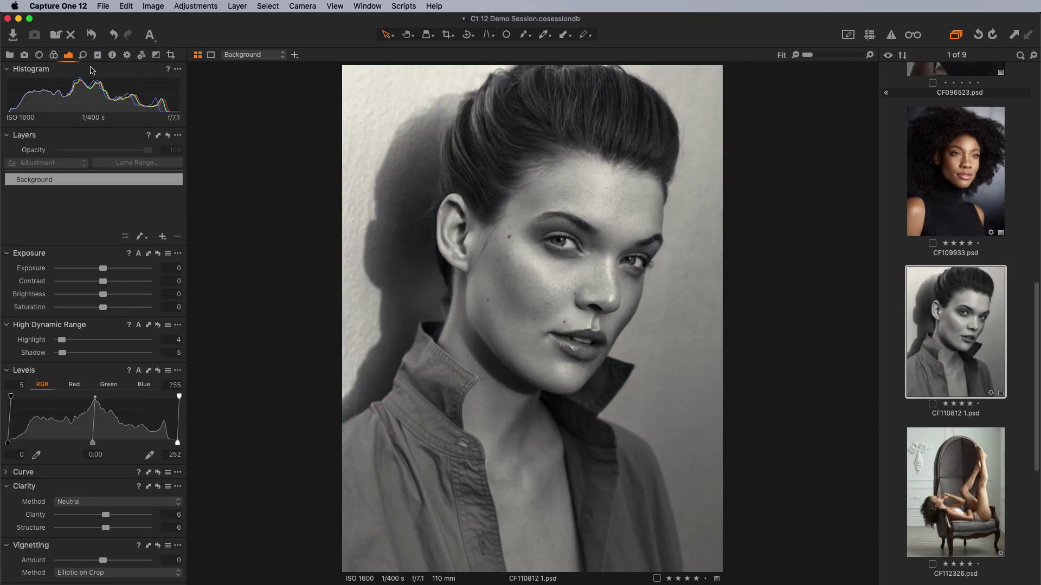
{"action": "left_click", "coordinate": [155, 56]}
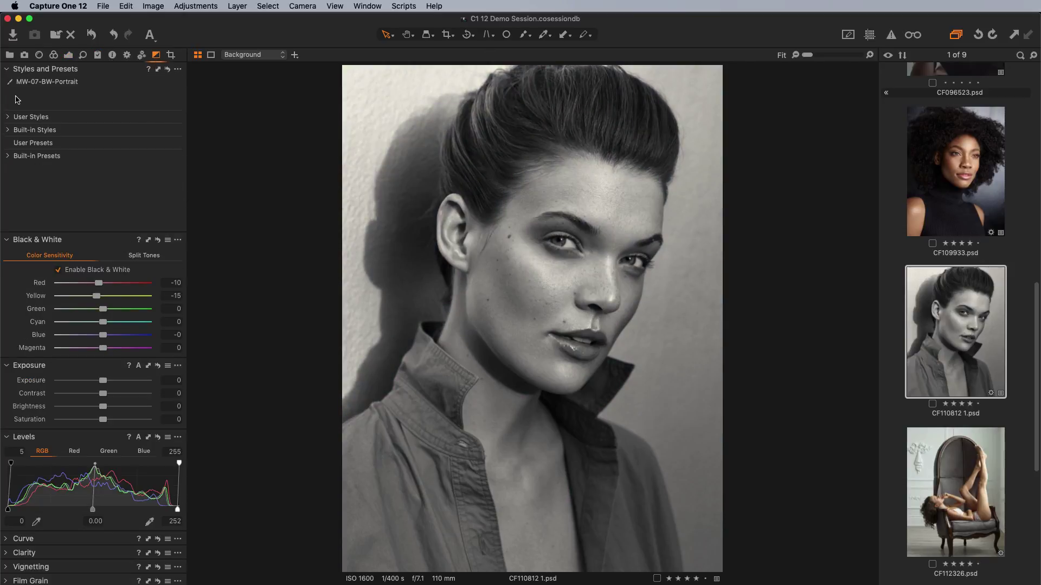